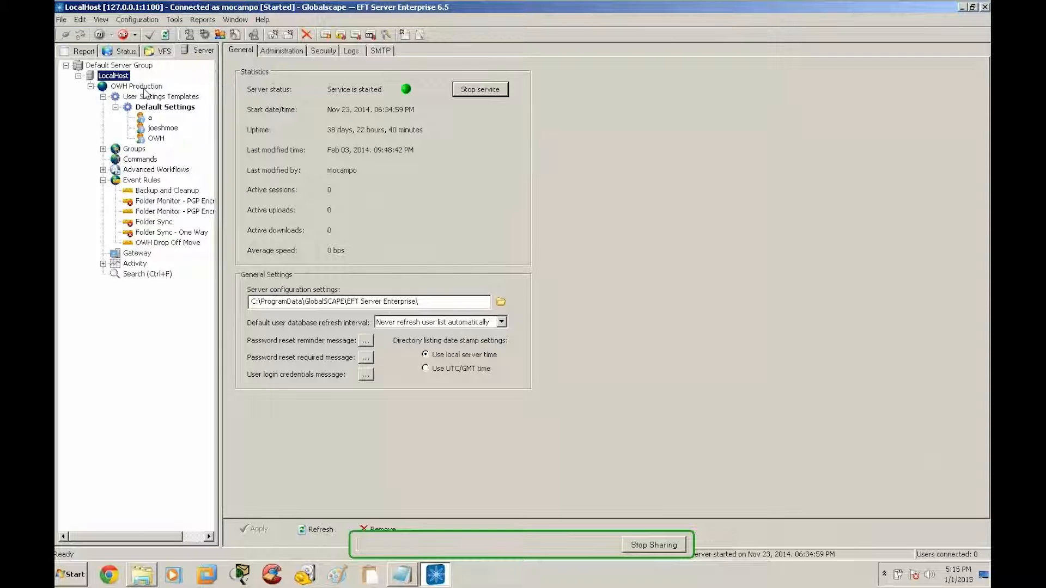
# - Open the IP access/ban list configuration for the OWH Production site
pyautogui.click(149, 87)
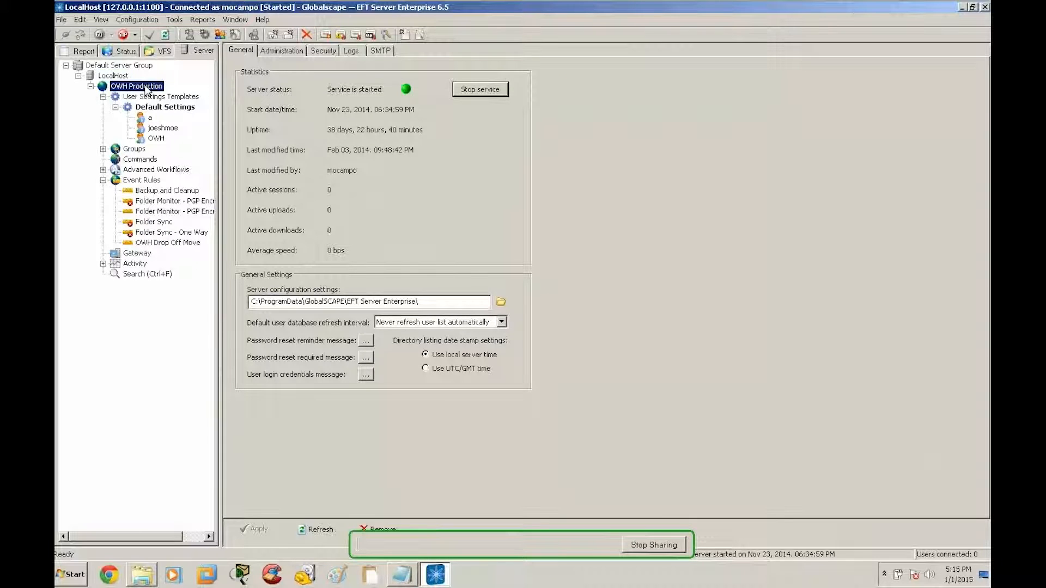
pyautogui.click(279, 50)
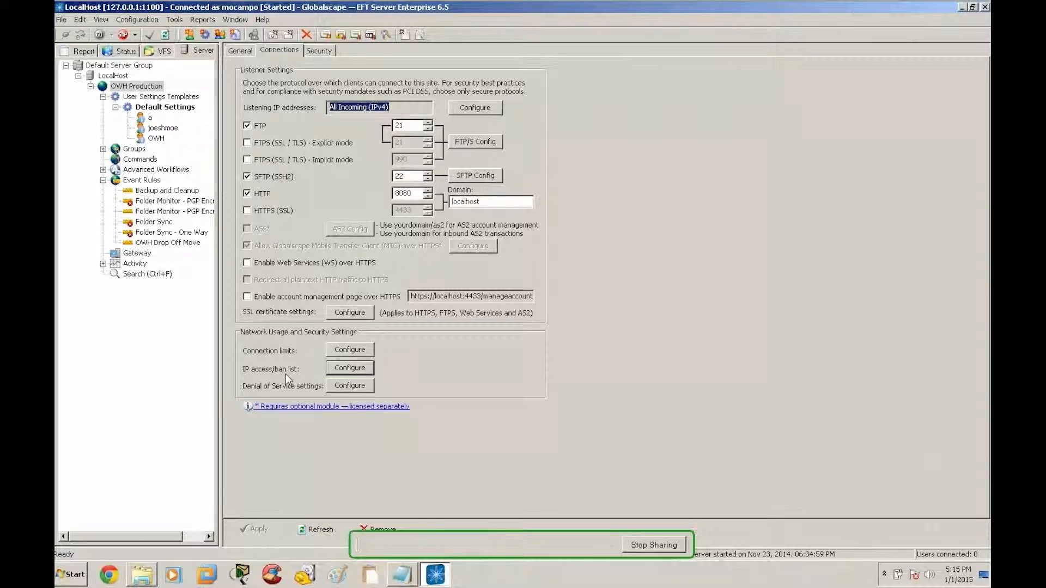
pyautogui.click(348, 370)
pyautogui.moveTo(538, 109); pyautogui.dragTo(516, 68)
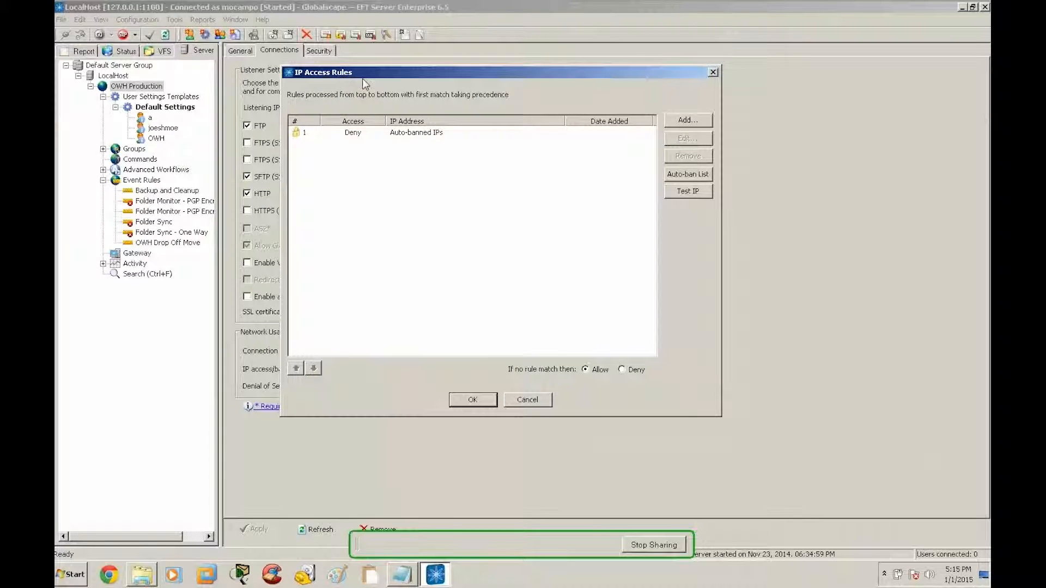
# - Review the site's auto-banned IP entries with their full addresses, dates added, expiry and ban reasons, and close the list
pyautogui.doubleClick(421, 136)
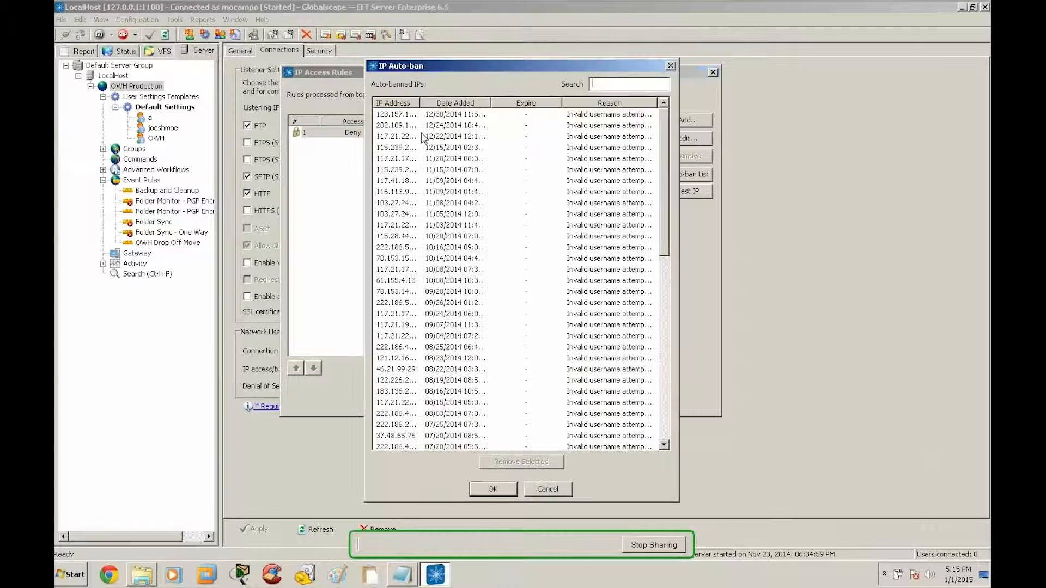
pyautogui.moveTo(420, 103); pyautogui.dragTo(466, 137)
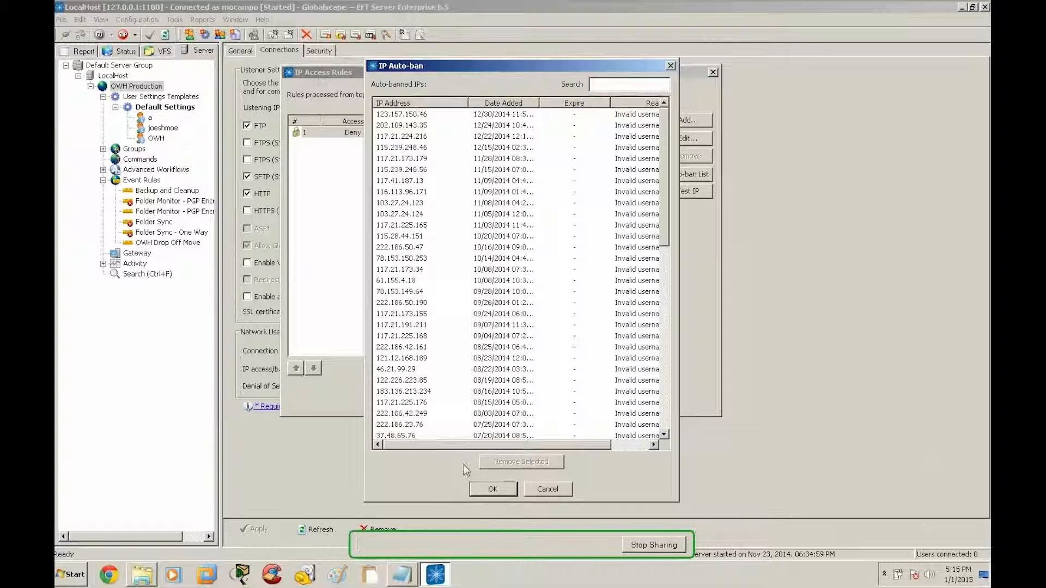
pyautogui.moveTo(427, 443); pyautogui.dragTo(467, 443)
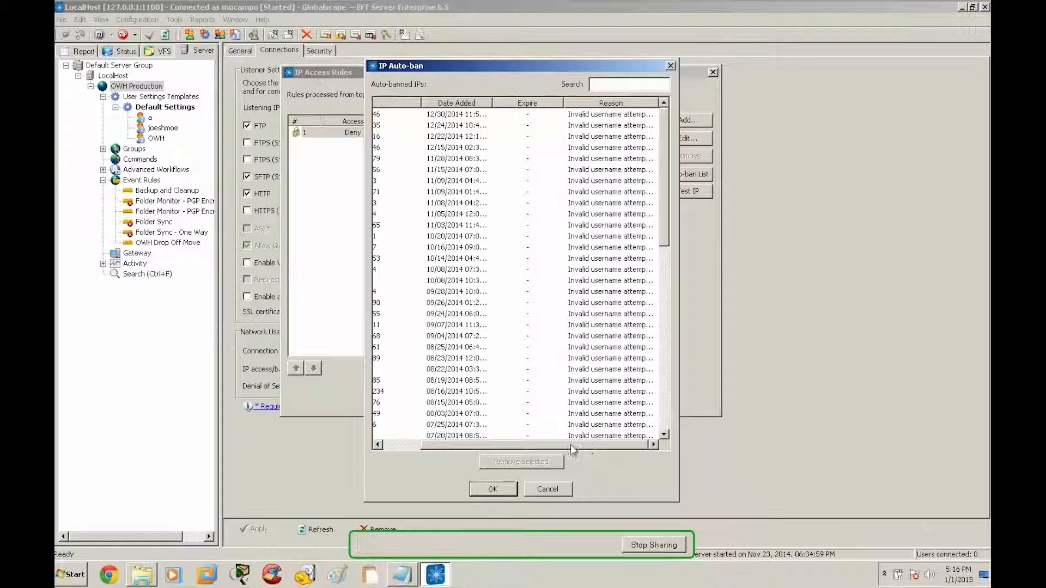
pyautogui.moveTo(570, 446); pyautogui.dragTo(532, 445)
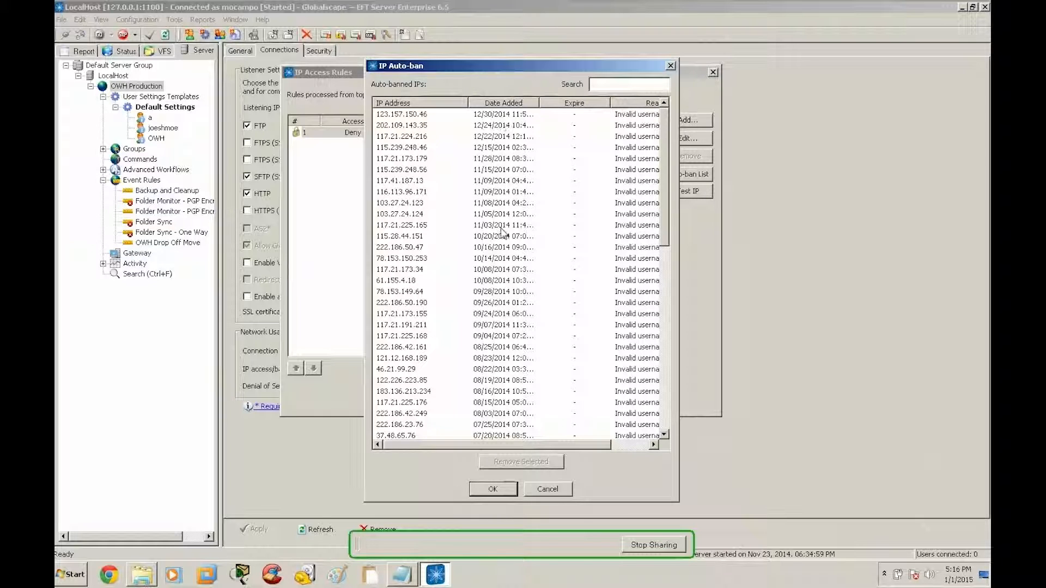
pyautogui.moveTo(497, 444); pyautogui.dragTo(540, 445)
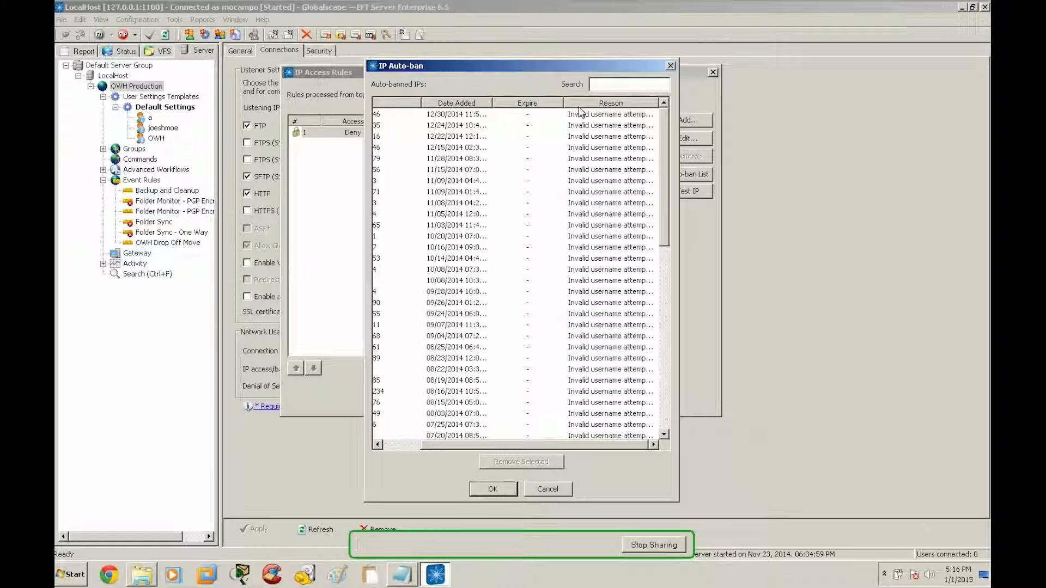
pyautogui.click(500, 494)
pyautogui.click(500, 491)
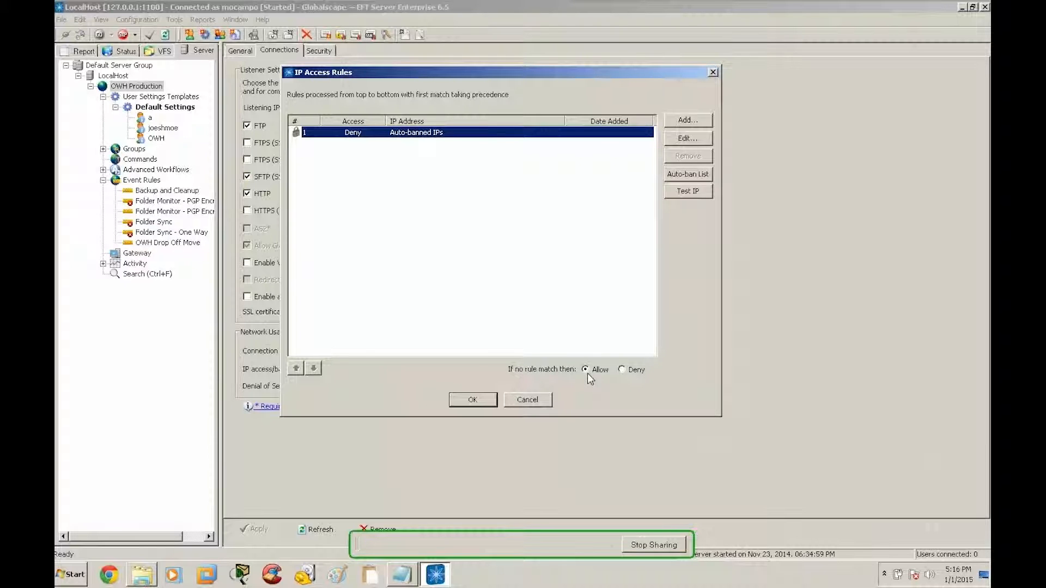
# - Set the site's IP rules to Deny when no rule matches and add an Allow rule for 192.168.1.6
pyautogui.click(622, 371)
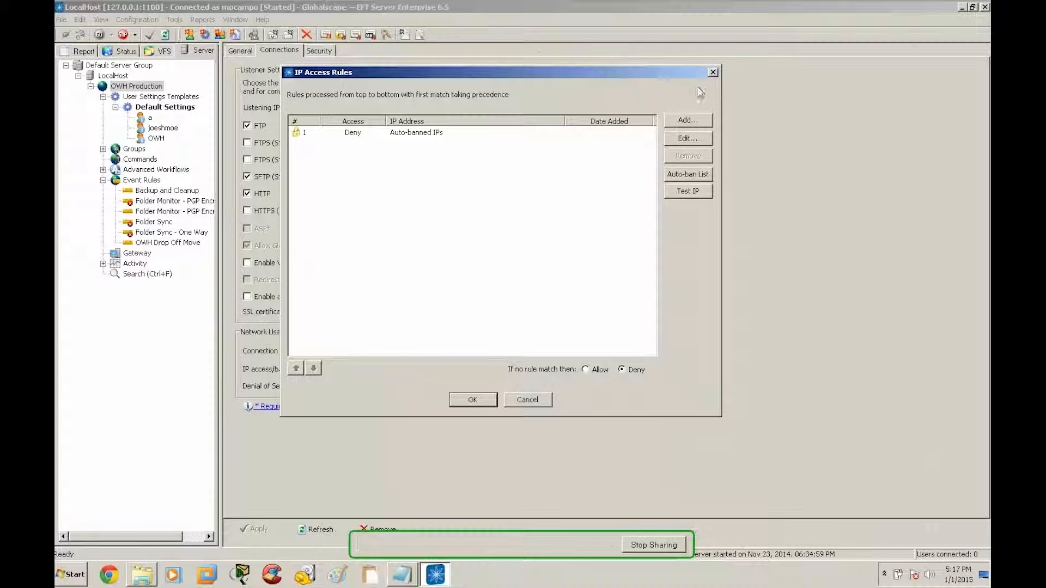
pyautogui.click(689, 120)
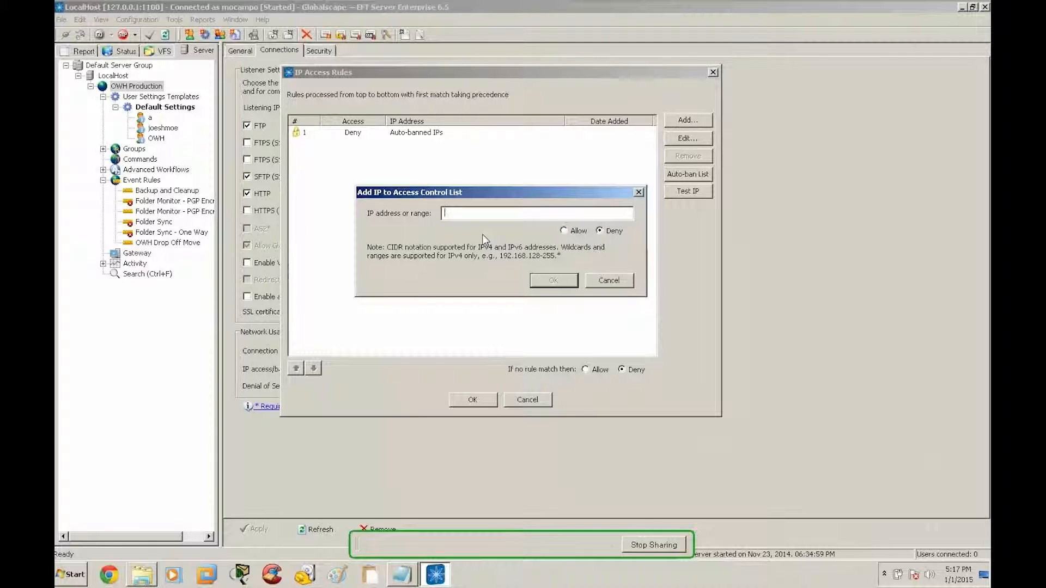
pyautogui.write('192.168.1')
pyautogui.write('.1')
pyautogui.write('6')
pyautogui.click(566, 233)
pyautogui.click(549, 282)
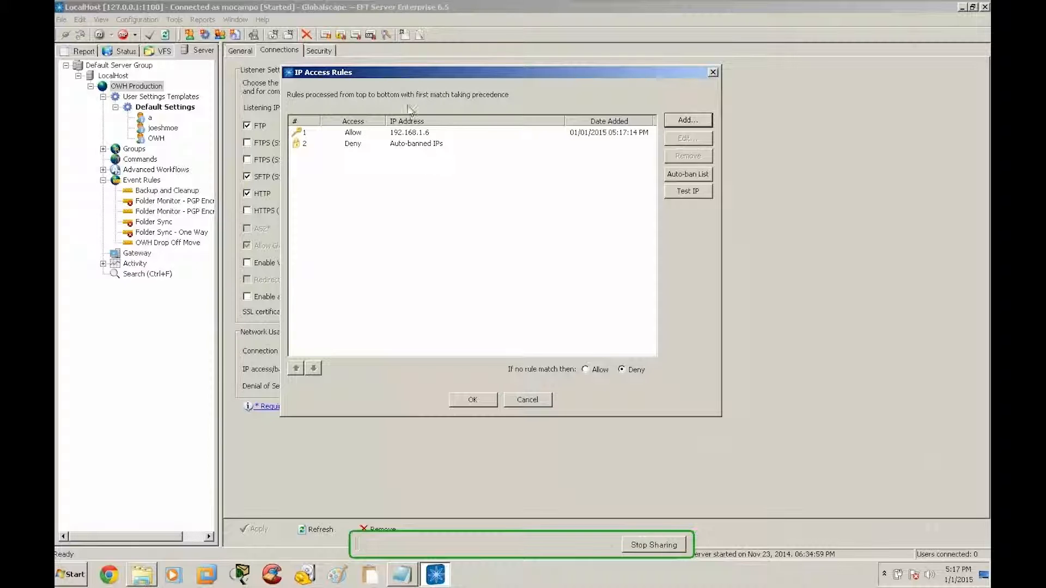
# - Extend the site's Allow rule for 192.168.1.6 to the range 192.168.1.6-15
pyautogui.click(410, 136)
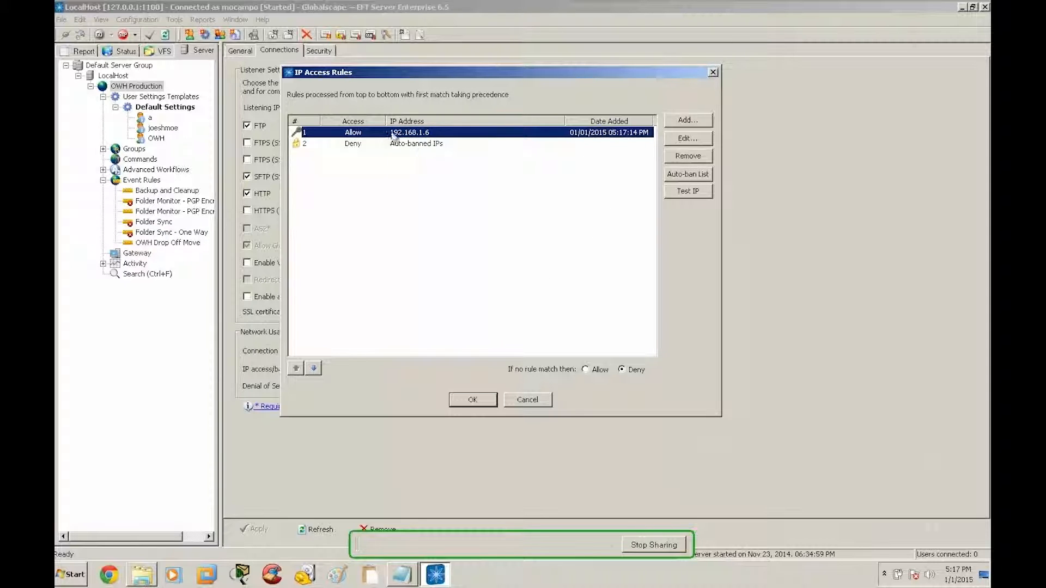
pyautogui.doubleClick(451, 132)
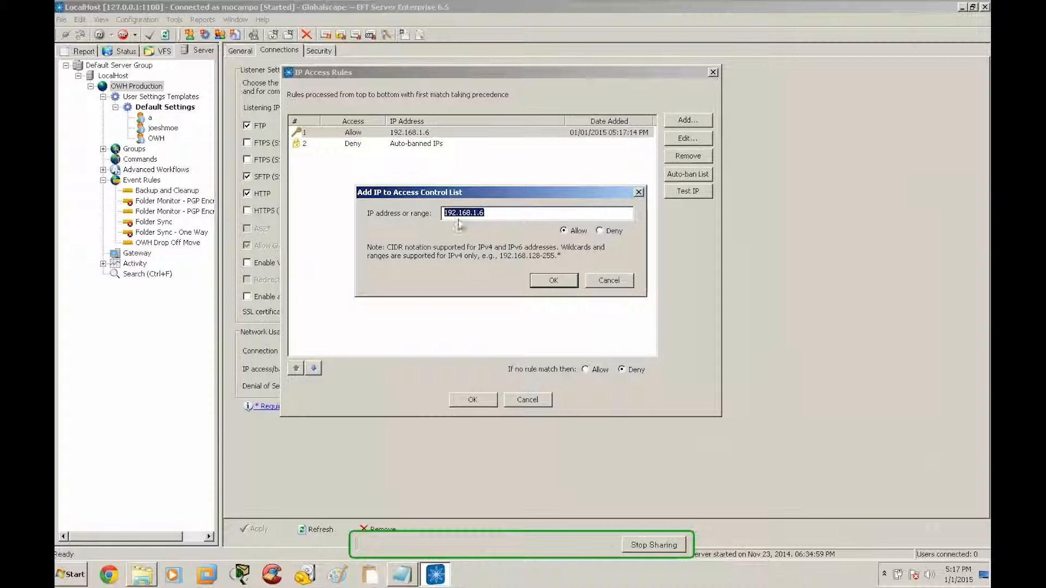
pyautogui.click(506, 215)
pyautogui.write('-15')
pyautogui.click(546, 280)
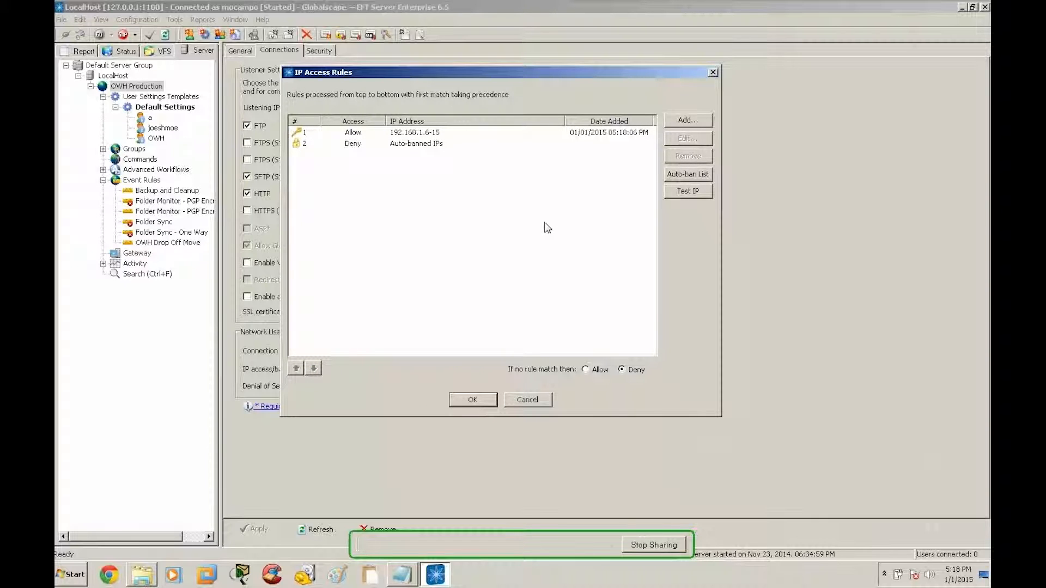
# - Remove the 192.168.1.6-15 rule from the site, set unmatched addresses back to Allow, and accept the access rules
pyautogui.click(435, 131)
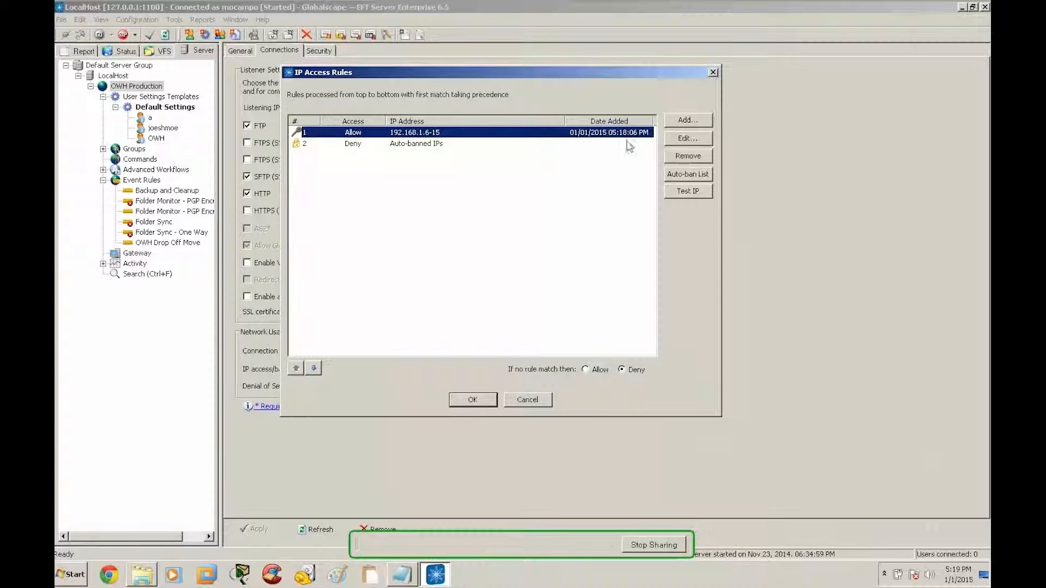
pyautogui.click(688, 156)
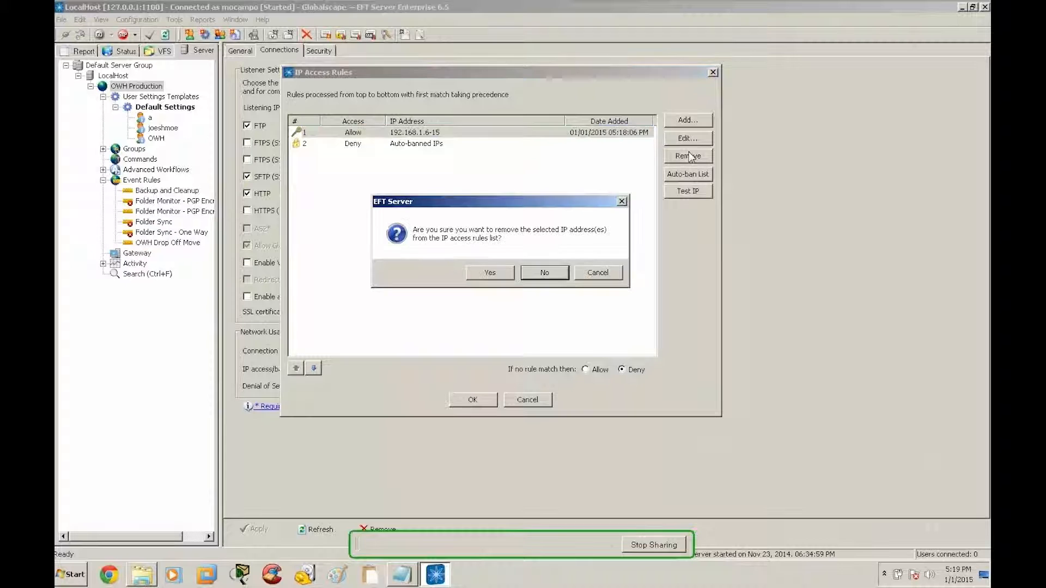
pyautogui.click(487, 274)
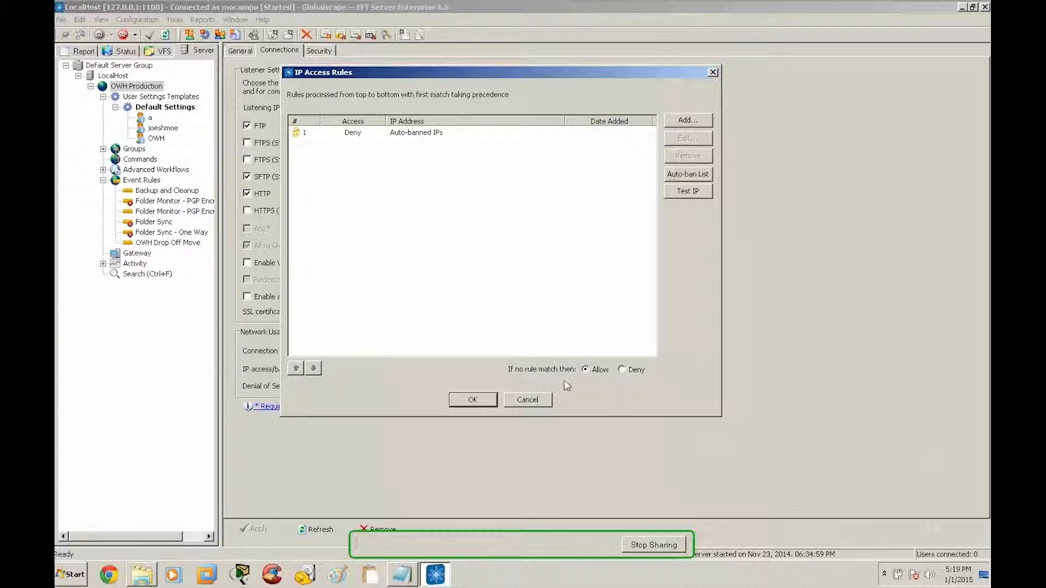
pyautogui.click(471, 402)
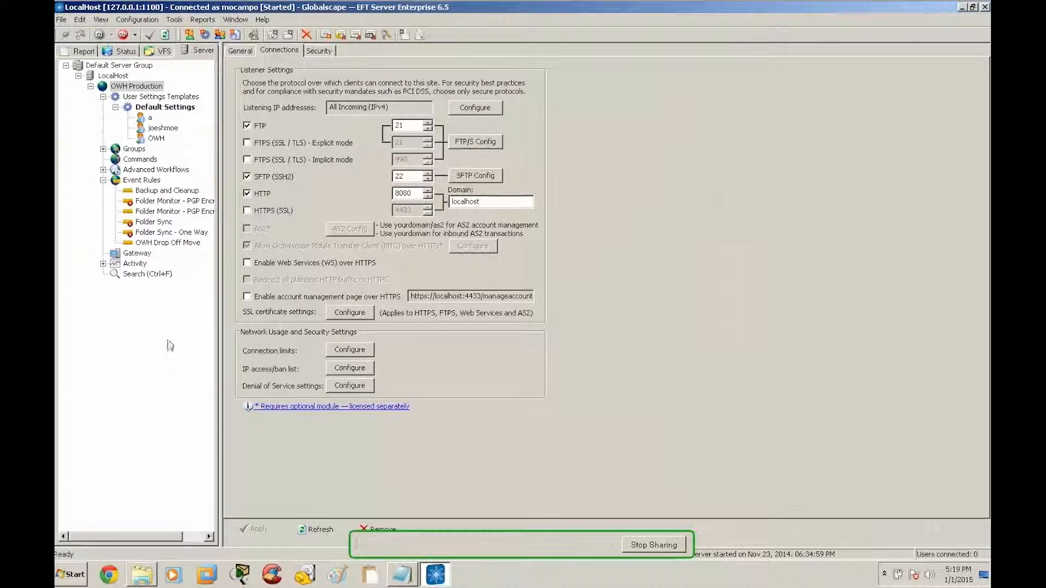
# - Enable the IP access restriction list for user account "a" and set it to Deny when no rule matches
pyautogui.click(151, 118)
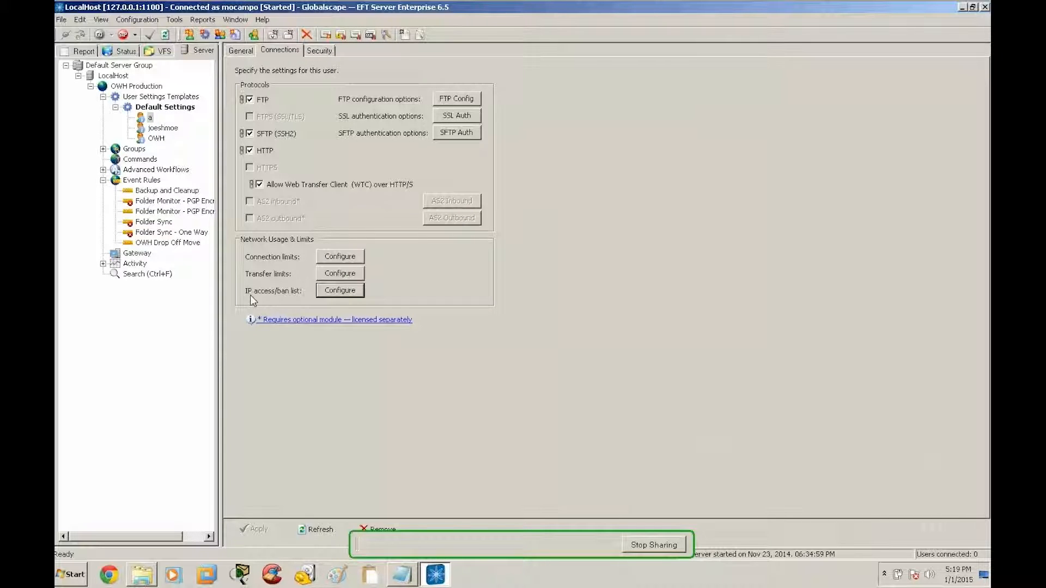
pyautogui.click(342, 290)
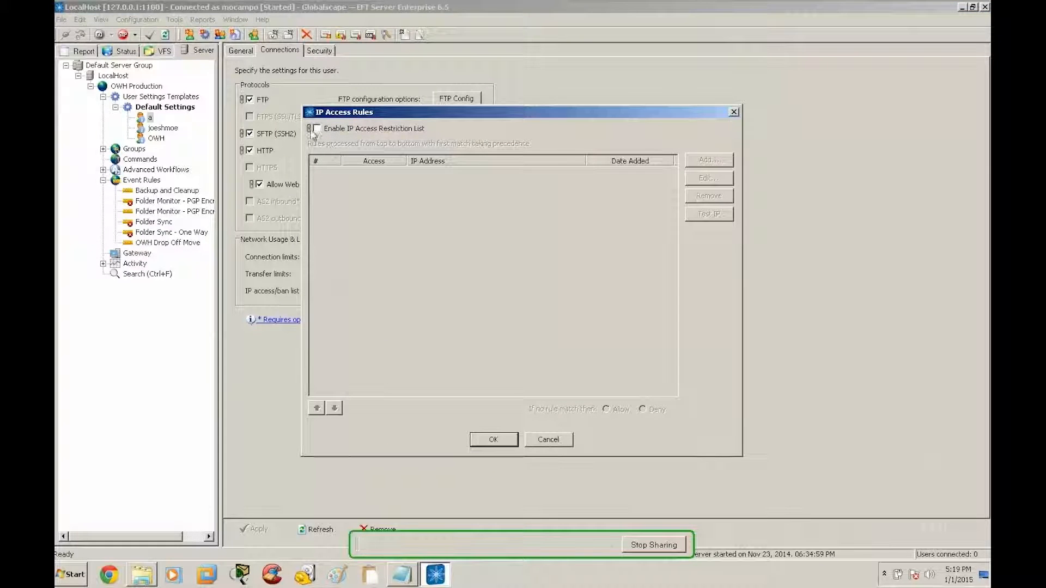
pyautogui.moveTo(310, 131)
pyautogui.click(318, 130)
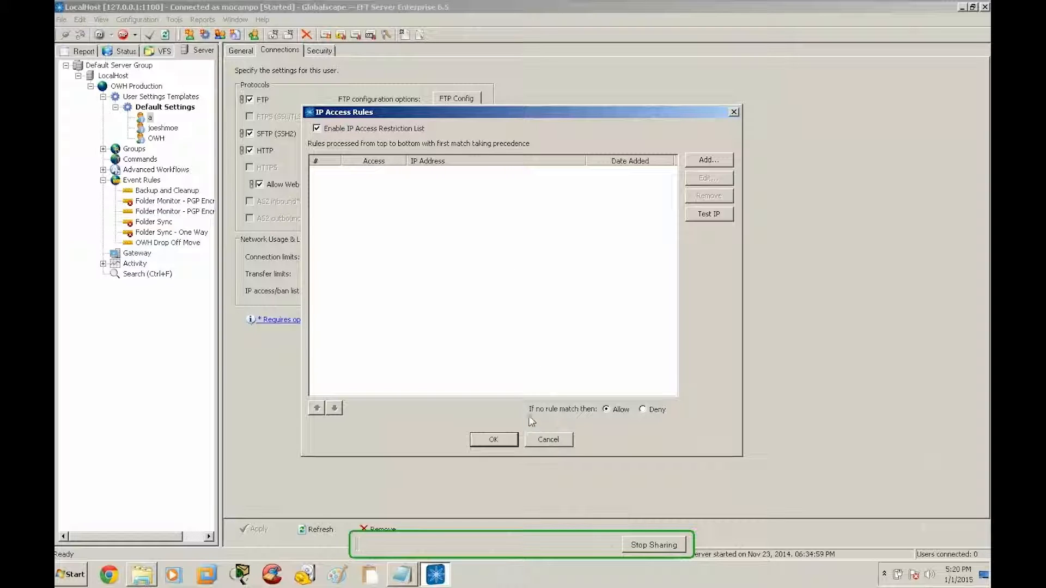
pyautogui.click(650, 415)
# - Add an Allow rule for the IP range 192.168.1.6-15 to the account's access rules
pyautogui.click(701, 161)
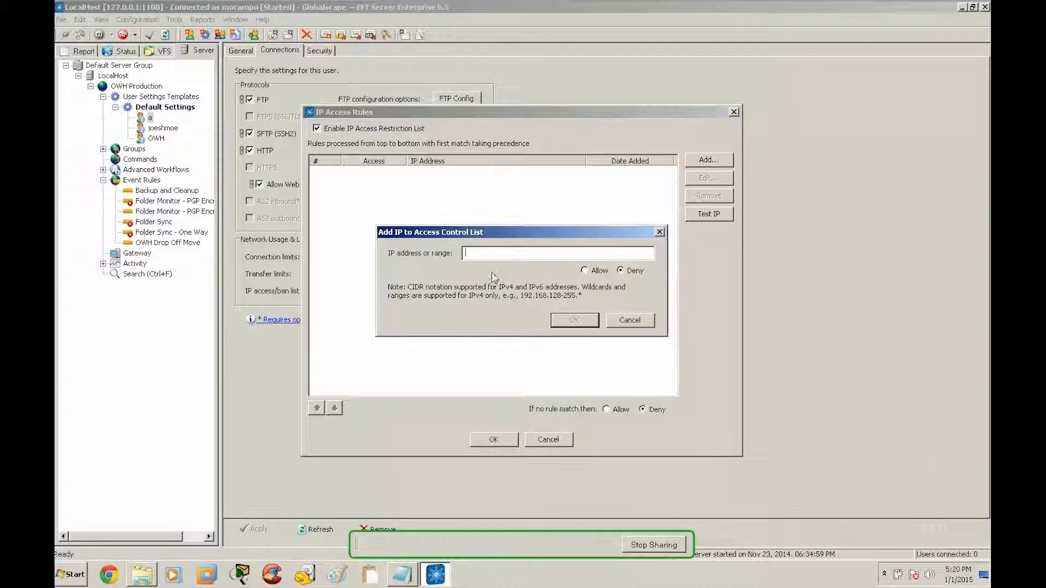
pyautogui.click(585, 270)
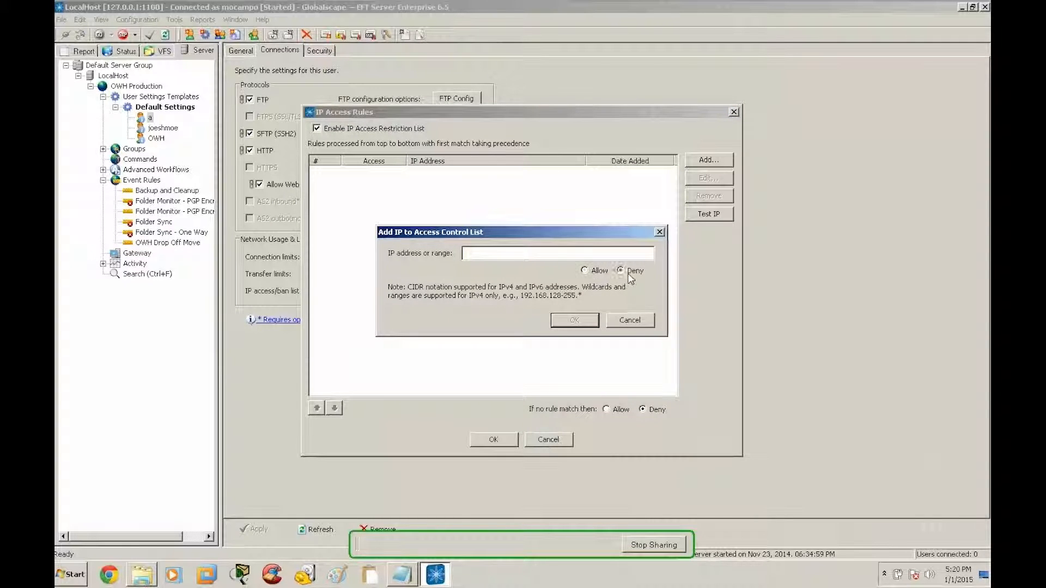
pyautogui.click(578, 254)
pyautogui.write('192.168.1.1')
pyautogui.press('BackSpace')
pyautogui.write('6-15')
pyautogui.press('Return')
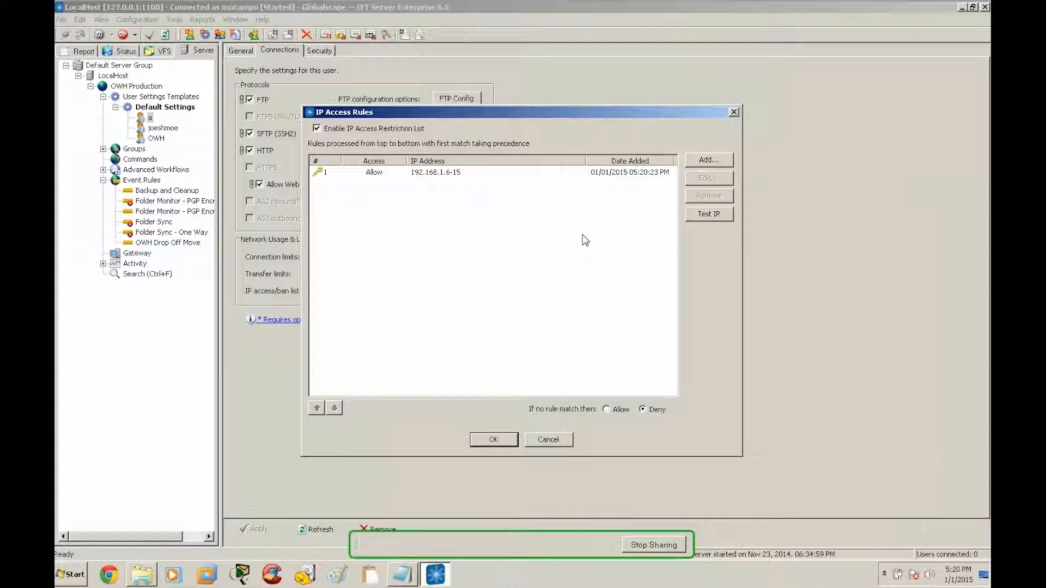